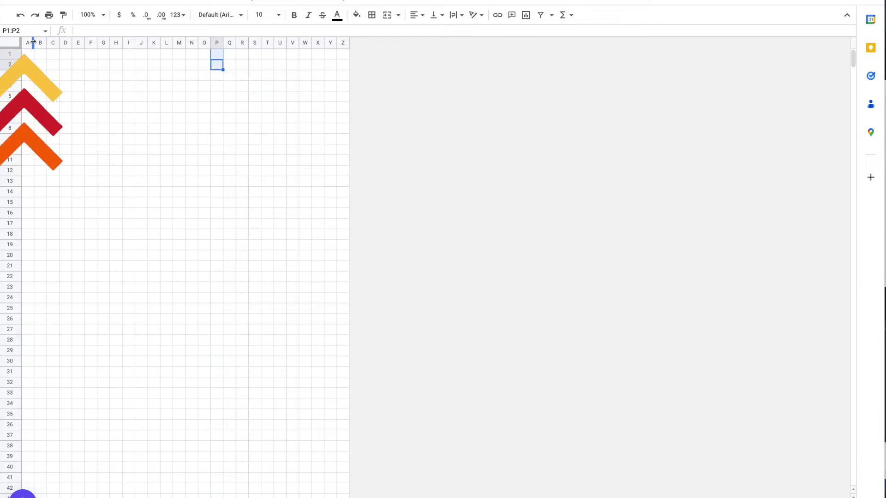
Step: Widen column A and label A1 'Question' and B1 'Answer'
{"action": "left_click_drag", "start_coordinate": [110, 43], "coordinate": [284, 43]}
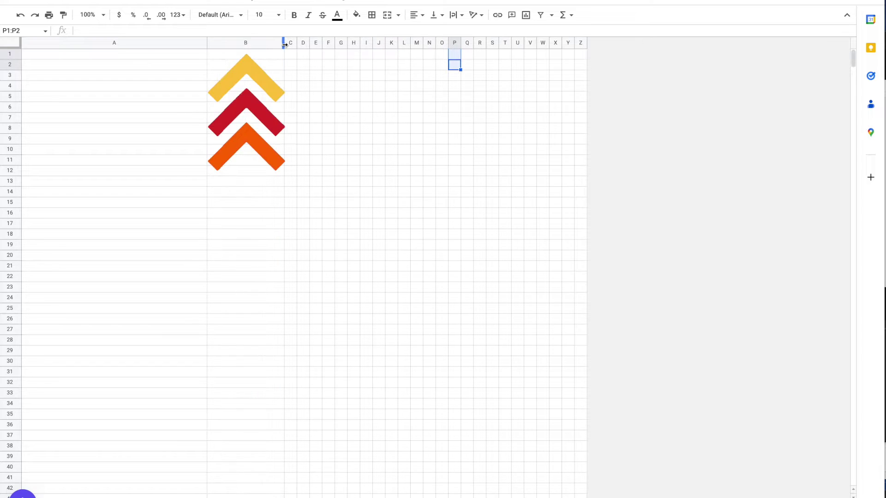
{"action": "left_click", "coordinate": [133, 56]}
{"action": "type", "text": "Question"}
{"action": "key", "text": "Tab"}
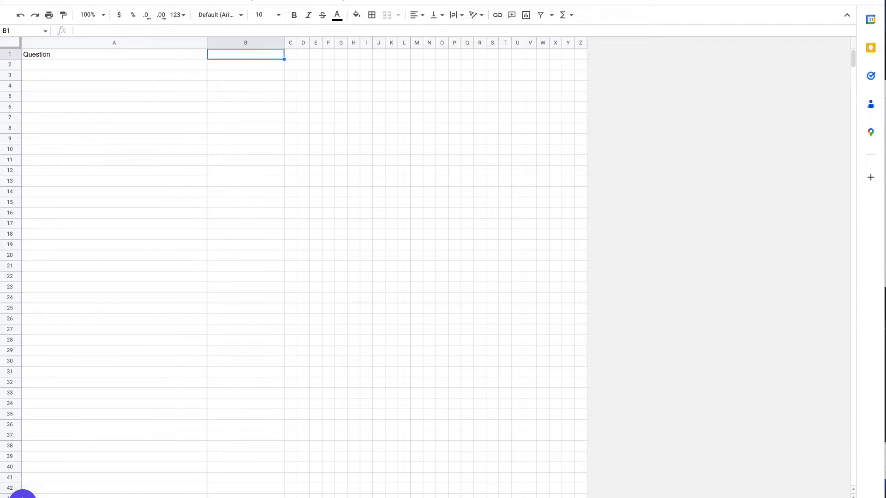
{"action": "type", "text": "Answer"}
{"action": "key", "text": "Return"}
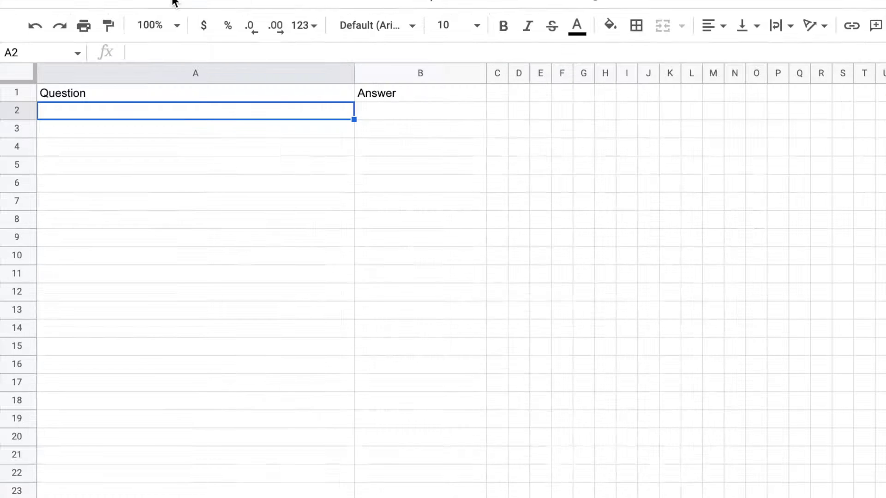
Step: Upload the pixel-art Mario screenshot as an image placed over the cells
{"action": "left_click", "coordinate": [106, 1]}
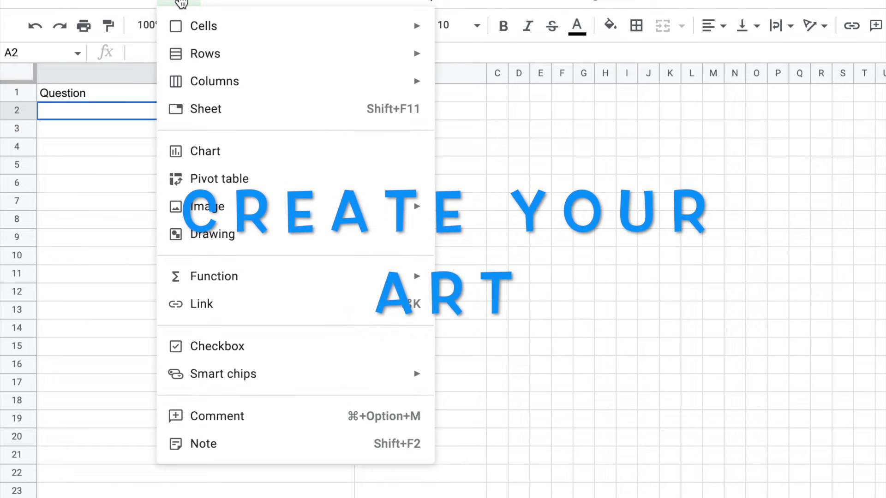
{"action": "mouse_move", "coordinate": [189, 37]}
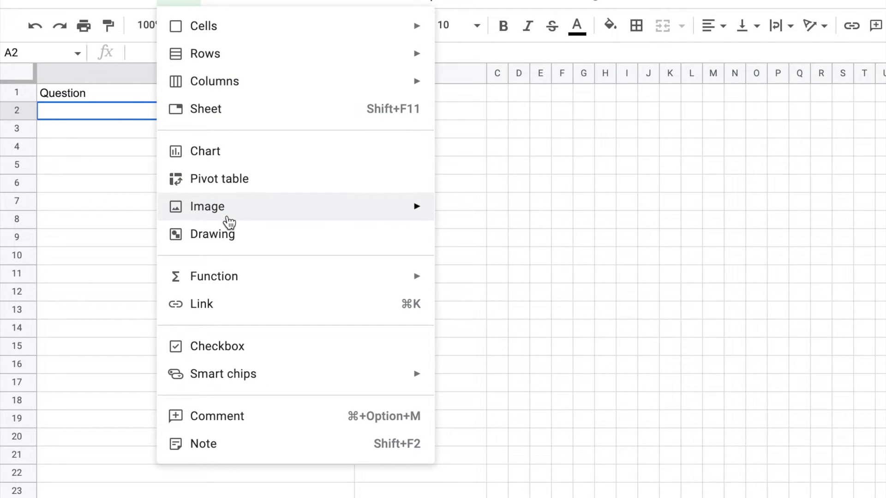
{"action": "mouse_move", "coordinate": [233, 221]}
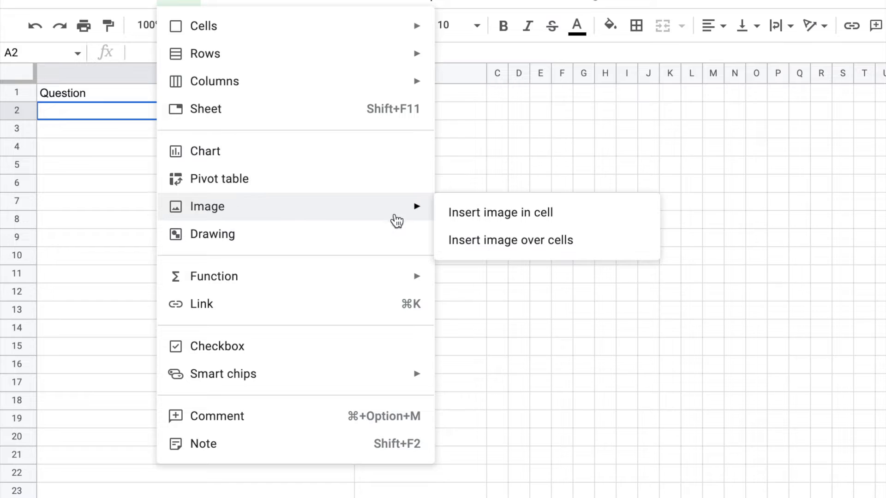
{"action": "left_click", "coordinate": [491, 240]}
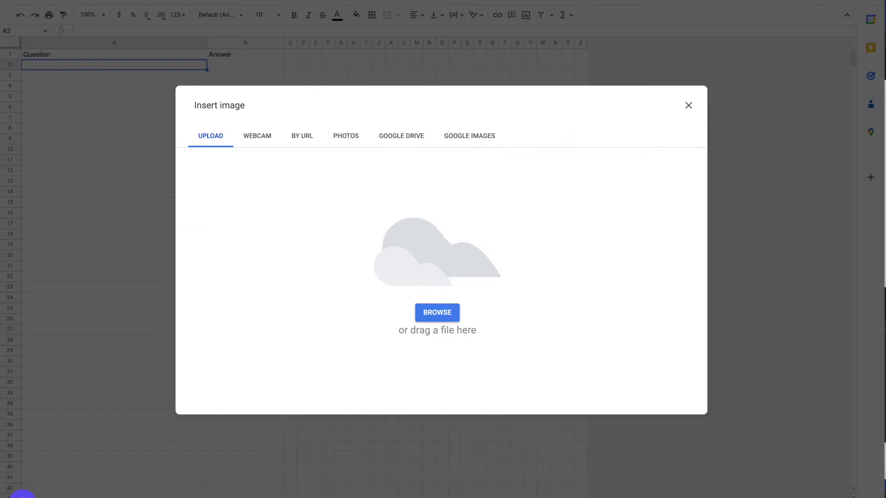
{"action": "left_click_drag", "start_coordinate": [885, 134], "coordinate": [635, 225]}
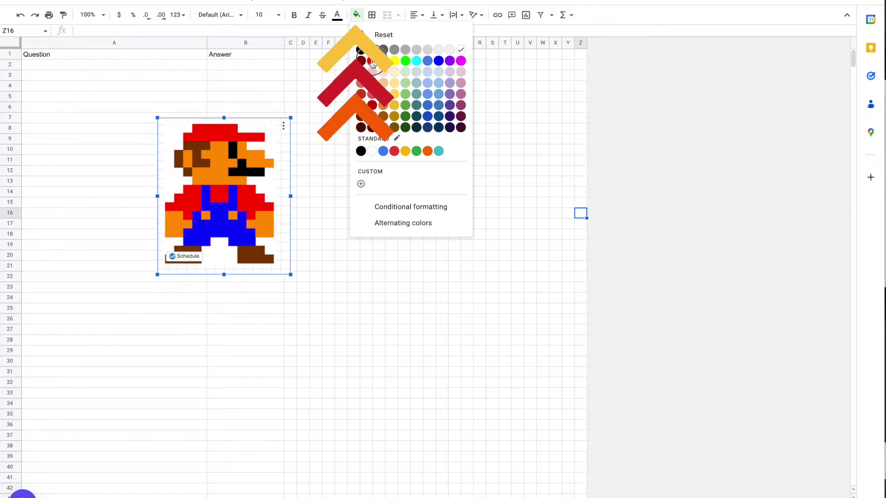
Step: Paint Mario's red cap by filling J5 red and pasting across the cap rows
{"action": "left_click", "coordinate": [372, 64]}
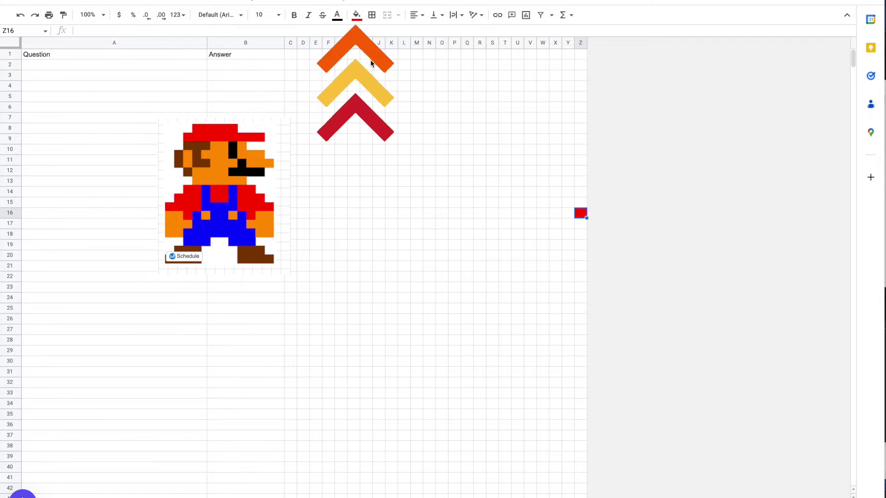
{"action": "left_click", "coordinate": [379, 96]}
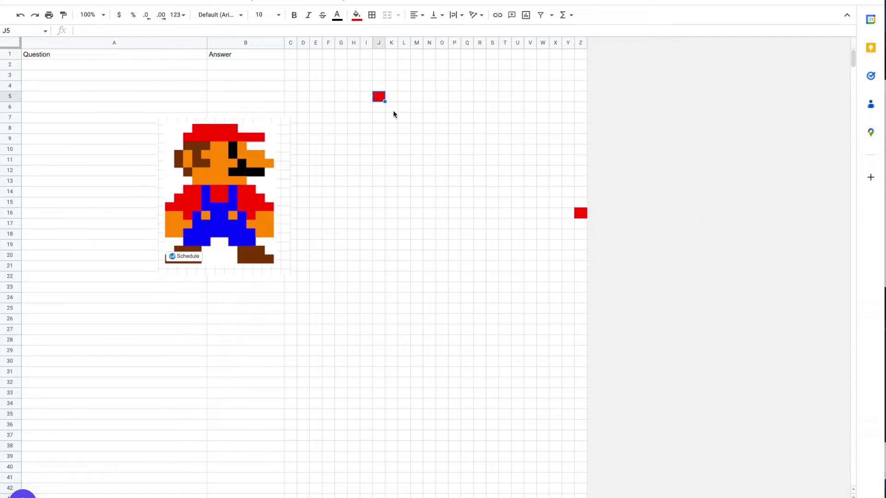
{"action": "key", "text": "Right"}
{"action": "key", "text": "ctrl+v"}
{"action": "key", "text": "Right"}
{"action": "key", "text": "ctrl+v"}
{"action": "key", "text": "Right"}
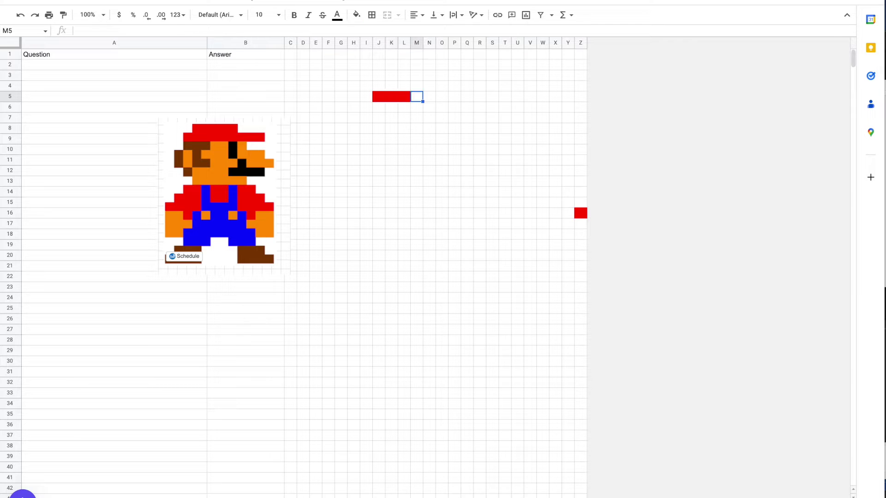
{"action": "key", "text": "ctrl+v"}
{"action": "key", "text": "Right"}
{"action": "key", "text": "ctrl+v"}
Step: Paste in brown hair, yellow and black face details, red shirt, blue overalls and yellow hands
{"action": "key", "text": "ctrl+v"}
{"action": "key", "text": "ctrl+v"}
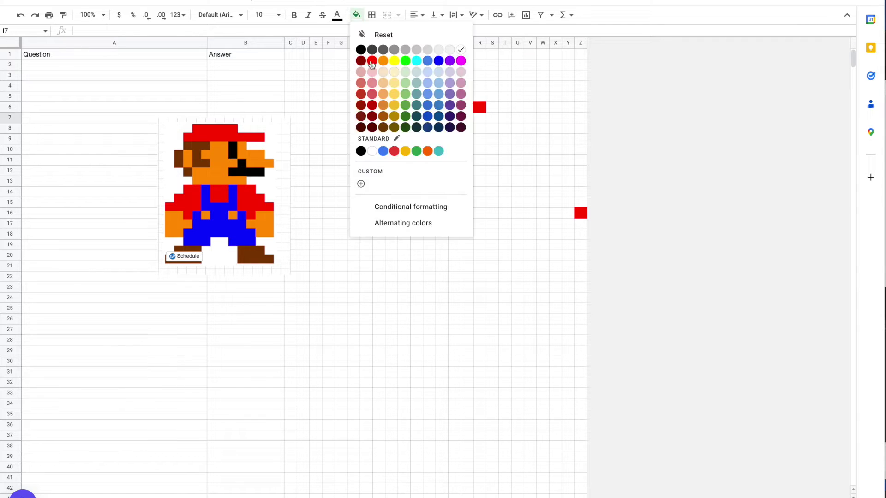
{"action": "key", "text": "ctrl+v"}
{"action": "key", "text": "ctrl+v"}
{"action": "key", "text": "ctrl+v"}
{"action": "key", "text": "ctrl+v"}
{"action": "key", "text": "ctrl+v"}
{"action": "key", "text": "ctrl+v"}
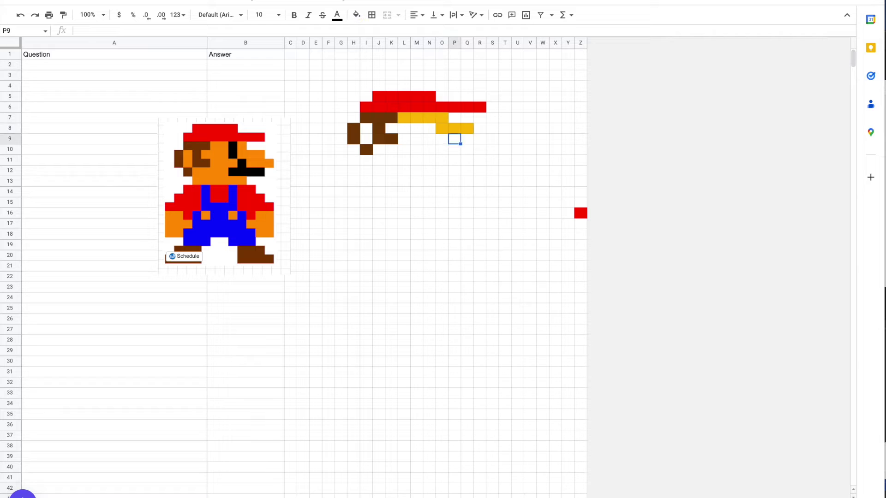
{"action": "key", "text": "ctrl+v"}
{"action": "key", "text": "ctrl+v"}
{"action": "key", "text": "ctrl+v"}
{"action": "key", "text": "ctrl+v"}
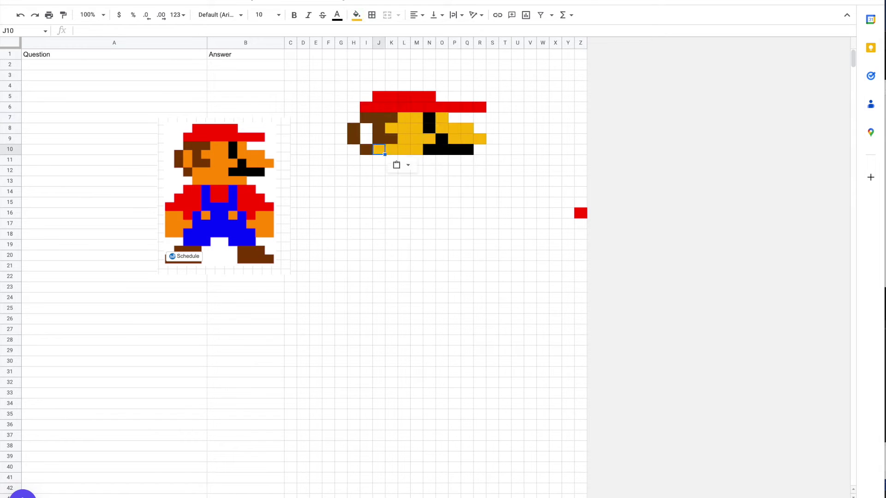
{"action": "key", "text": "ctrl+v"}
{"action": "key", "text": "ctrl+v"}
{"action": "key", "text": "ctrl+v"}
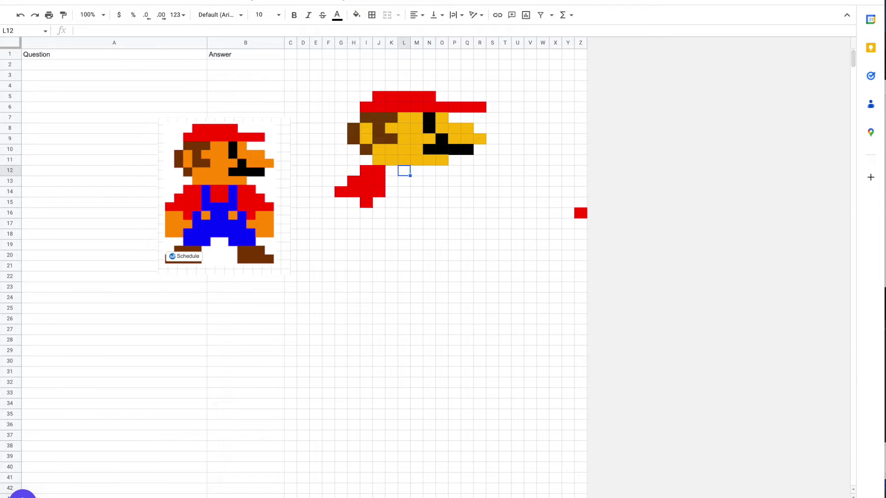
{"action": "key", "text": "ctrl+v"}
{"action": "key", "text": "ctrl+v"}
{"action": "key", "text": "ctrl+v"}
{"action": "key", "text": "ctrl+v"}
{"action": "key", "text": "ctrl+v"}
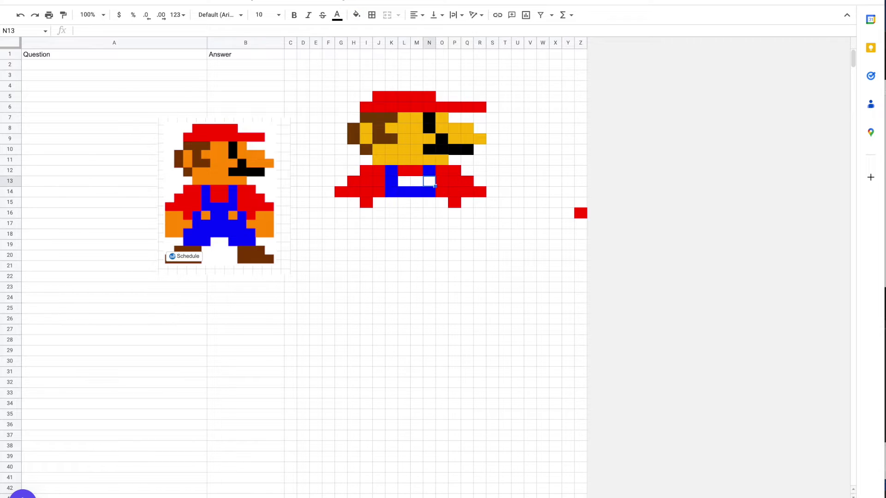
{"action": "key", "text": "ctrl+v"}
{"action": "key", "text": "ctrl+v"}
{"action": "key", "text": "ctrl+v"}
{"action": "key", "text": "ctrl+v"}
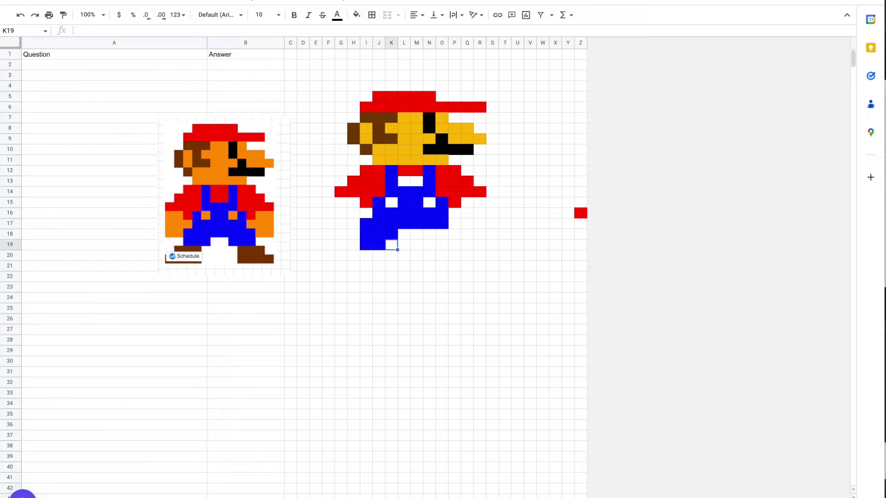
{"action": "key", "text": "ctrl+v"}
{"action": "key", "text": "ctrl+v"}
{"action": "key", "text": "ctrl+v"}
{"action": "key", "text": "ctrl+v"}
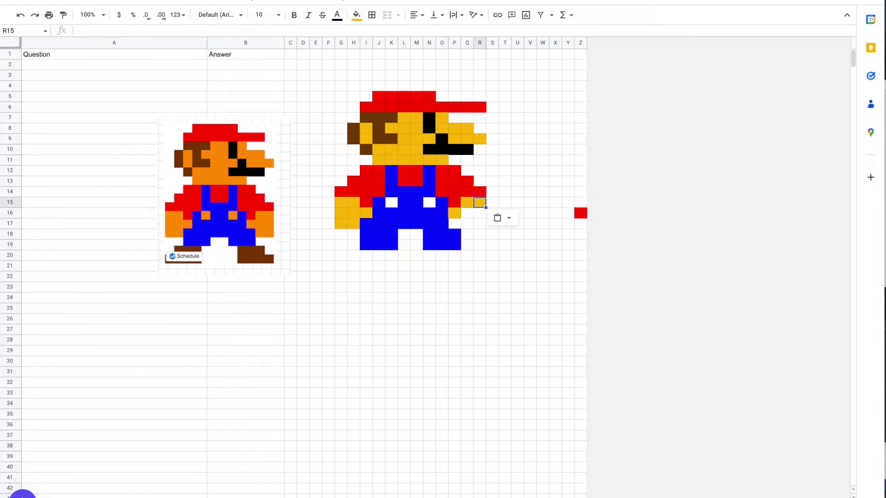
{"action": "key", "text": "ctrl+v"}
Step: Fill Mario's shoe cells brown to finish the drawing
{"action": "key", "text": "ctrl+v"}
{"action": "key", "text": "ctrl+v"}
{"action": "key", "text": "ctrl+v"}
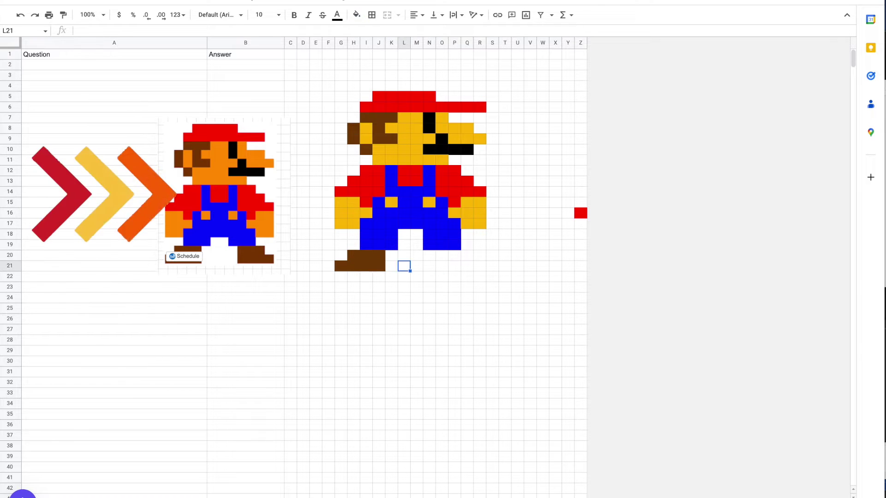
{"action": "left_click", "coordinate": [556, 213]}
{"action": "key", "text": "ctrl+c"}
{"action": "left_click", "coordinate": [580, 245]}
{"action": "left_click", "coordinate": [429, 261]}
{"action": "key", "text": "ctrl+v"}
{"action": "left_click", "coordinate": [443, 308]}
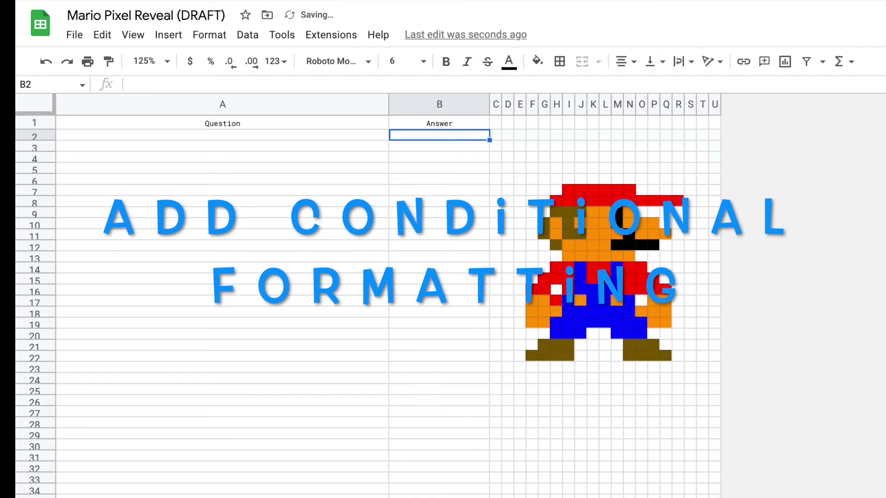
Step: Select answer cell B2 and bring up its Conditional formatting rules
{"action": "left_click", "coordinate": [715, 190]}
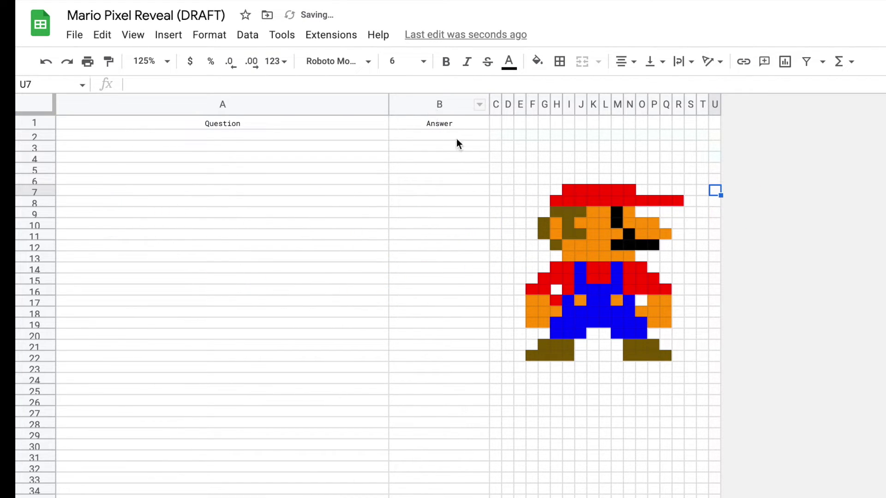
{"action": "left_click", "coordinate": [421, 137]}
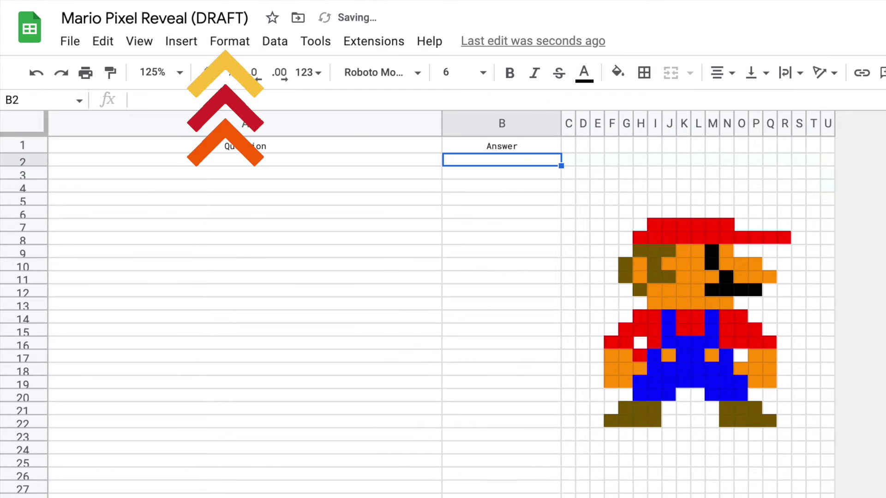
{"action": "left_click", "coordinate": [715, 192]}
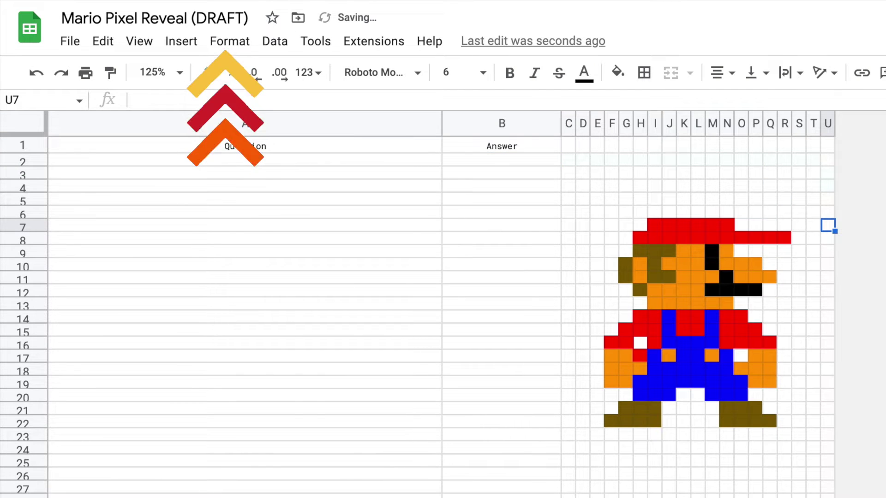
{"action": "left_click", "coordinate": [229, 42]}
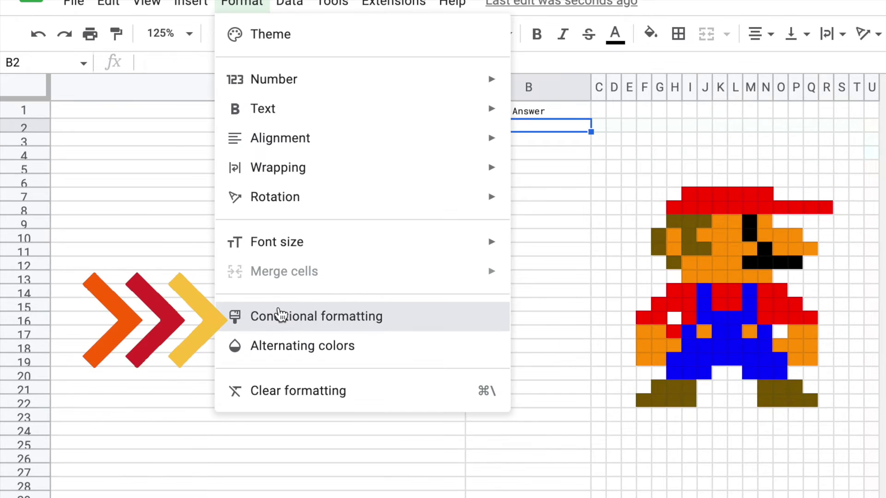
{"action": "left_click", "coordinate": [281, 313]}
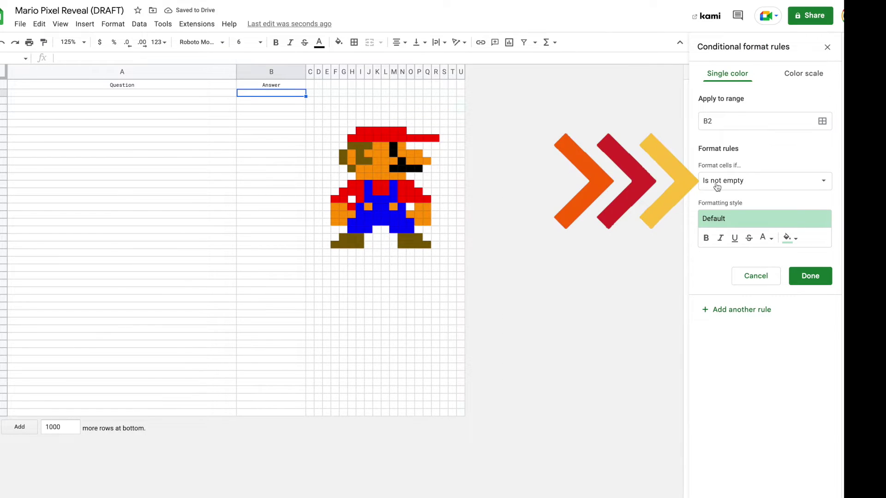
Step: Make the rule a custom formula =$b$2="nyscate" with a red fill
{"action": "left_click", "coordinate": [717, 187]}
{"action": "left_click", "coordinate": [727, 482]}
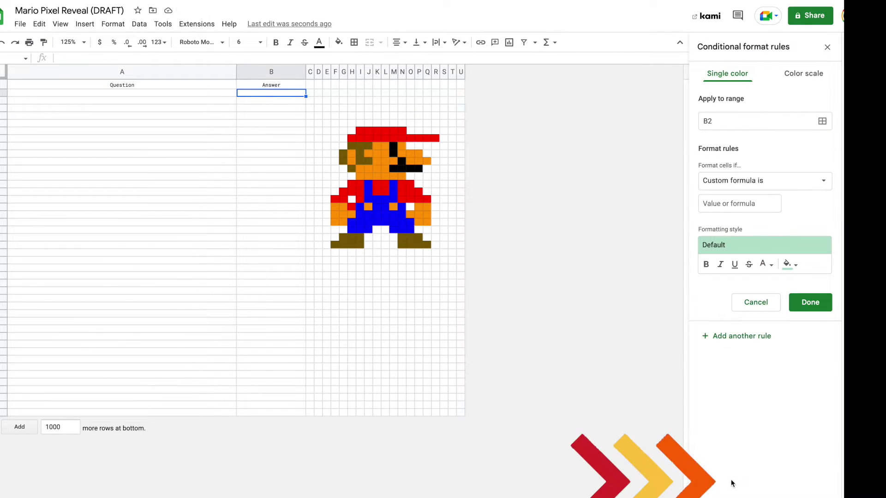
{"action": "left_click", "coordinate": [721, 201]}
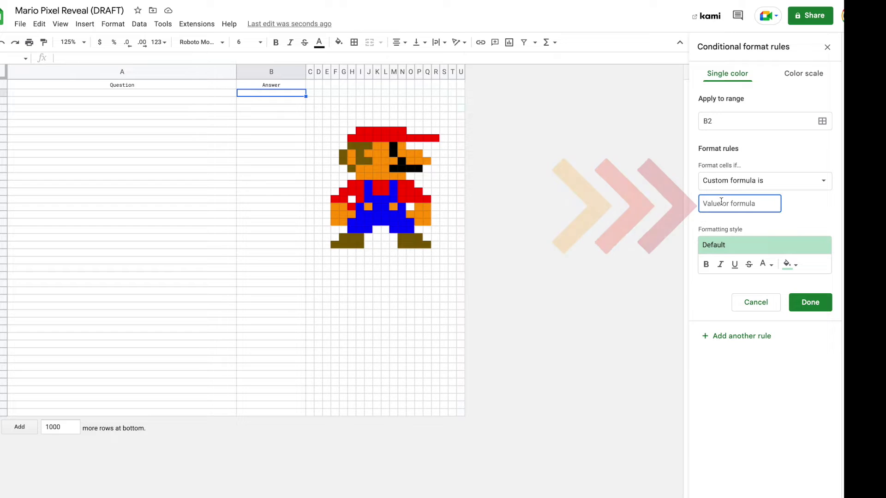
{"action": "type", "text": "=$b"}
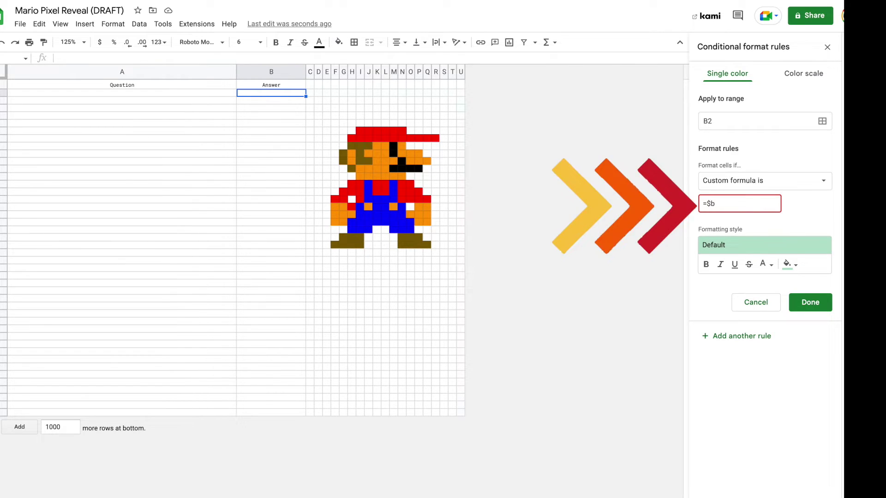
{"action": "type", "text": "$2=\""}
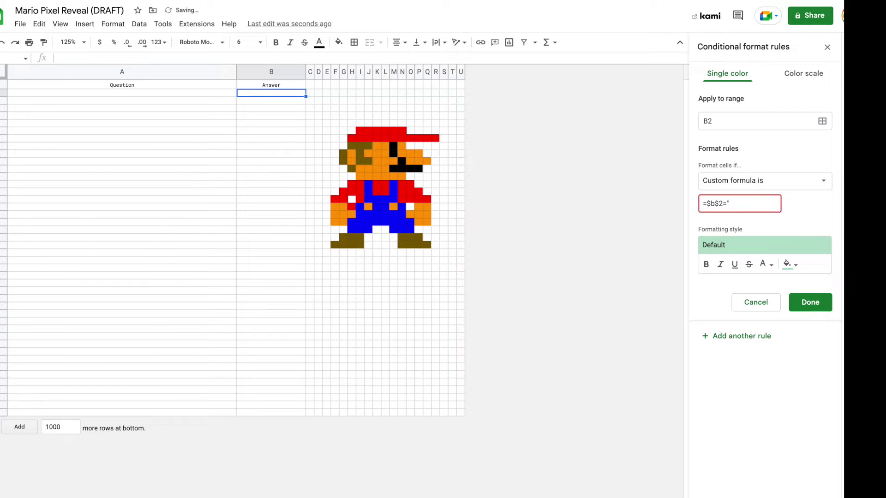
{"action": "type", "text": "nyscate\""}
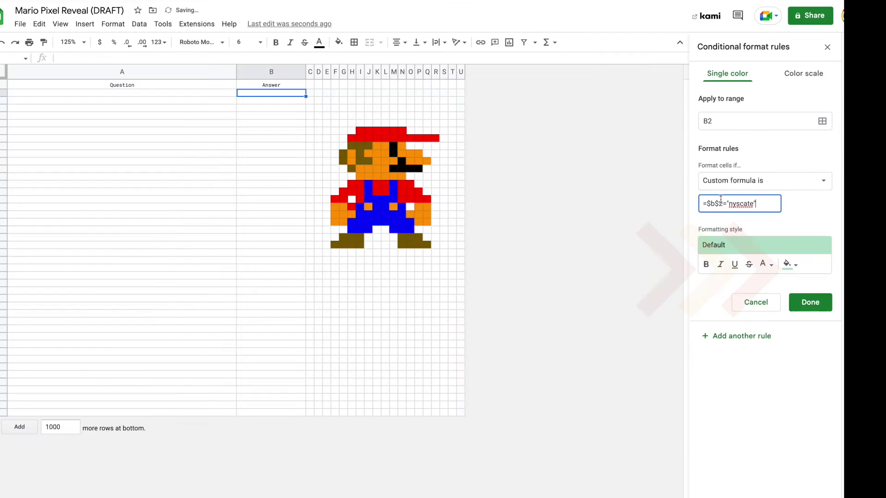
{"action": "left_click", "coordinate": [653, 413]}
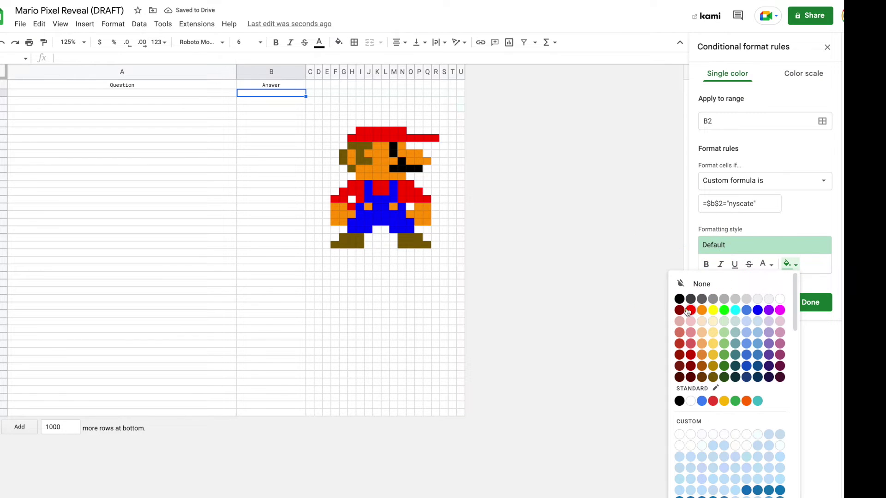
{"action": "left_click", "coordinate": [691, 310]}
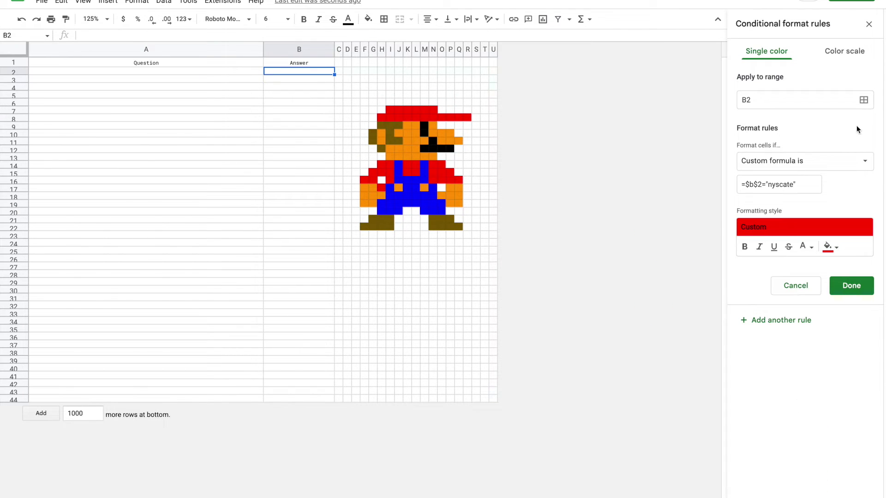
{"action": "left_click", "coordinate": [863, 101]}
Step: Apply the rule to red pixel ranges I7:N7, H8:R8, H14:I14, G15:I15, F16, I16 and H17
{"action": "left_click_drag", "start_coordinate": [473, 210], "coordinate": [235, 150]}
{"action": "left_click_drag", "start_coordinate": [392, 110], "coordinate": [435, 113]}
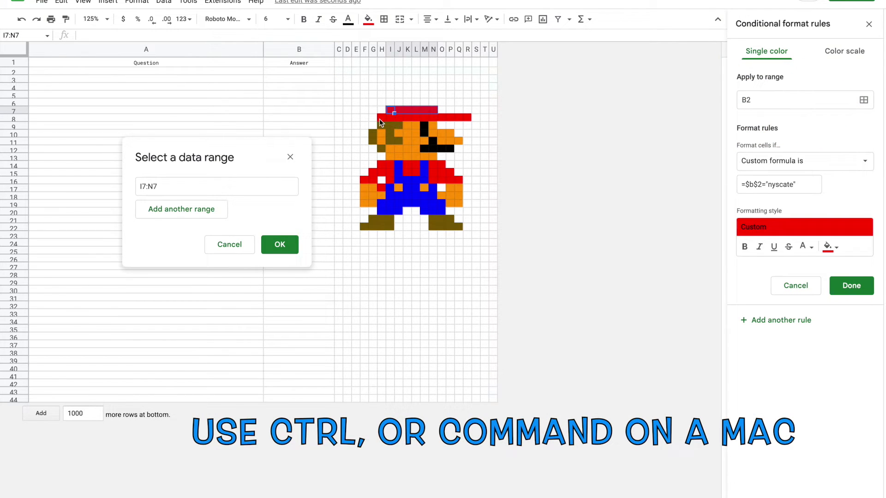
{"action": "left_click_drag", "start_coordinate": [380, 118], "coordinate": [467, 119]}
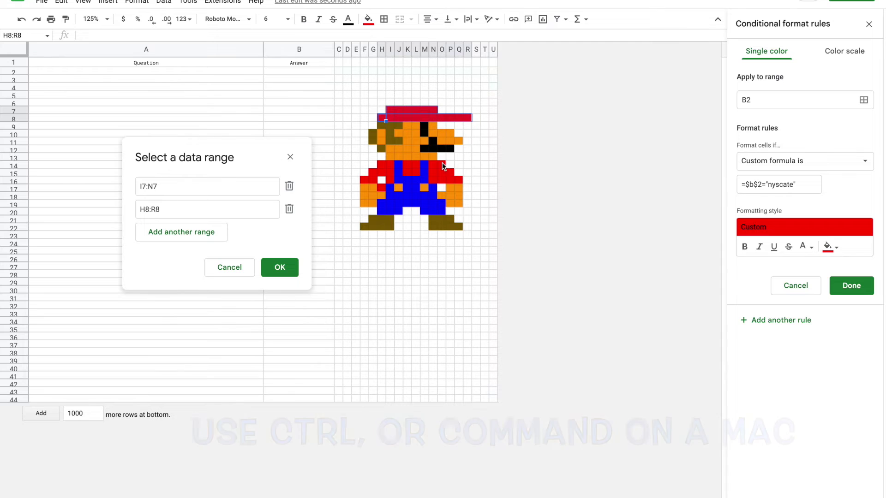
{"action": "left_click_drag", "start_coordinate": [383, 165], "coordinate": [442, 168]}
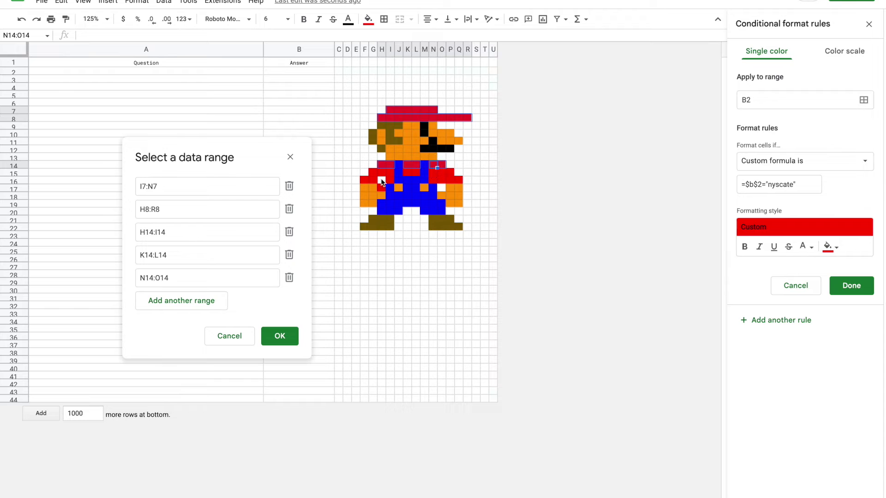
{"action": "left_click_drag", "start_coordinate": [371, 172], "coordinate": [459, 183]}
{"action": "left_click", "coordinate": [366, 181]}
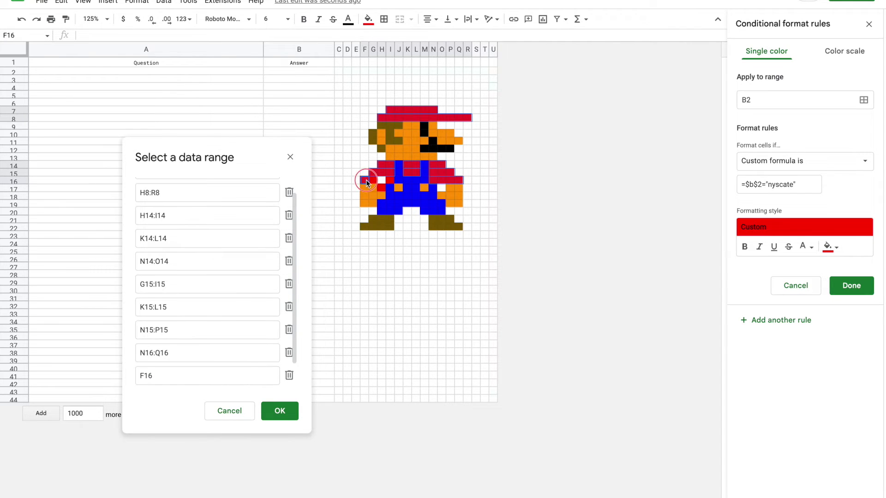
{"action": "left_click", "coordinate": [390, 182]}
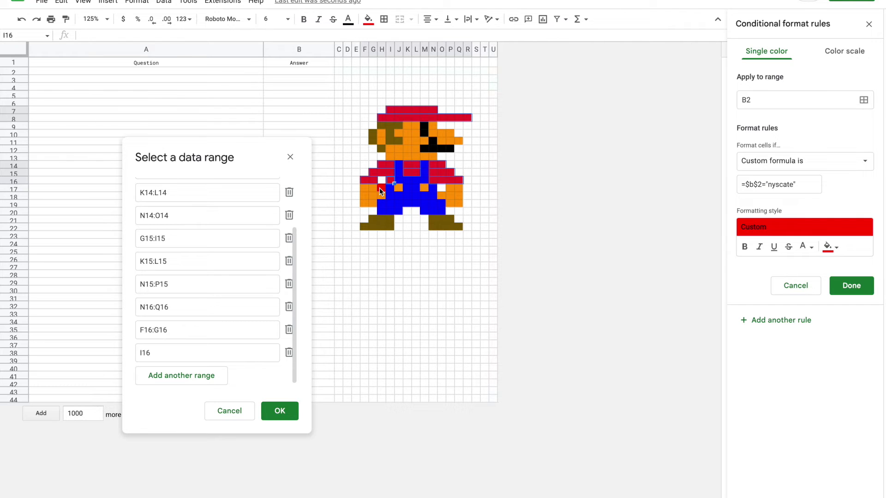
{"action": "left_click", "coordinate": [379, 187]}
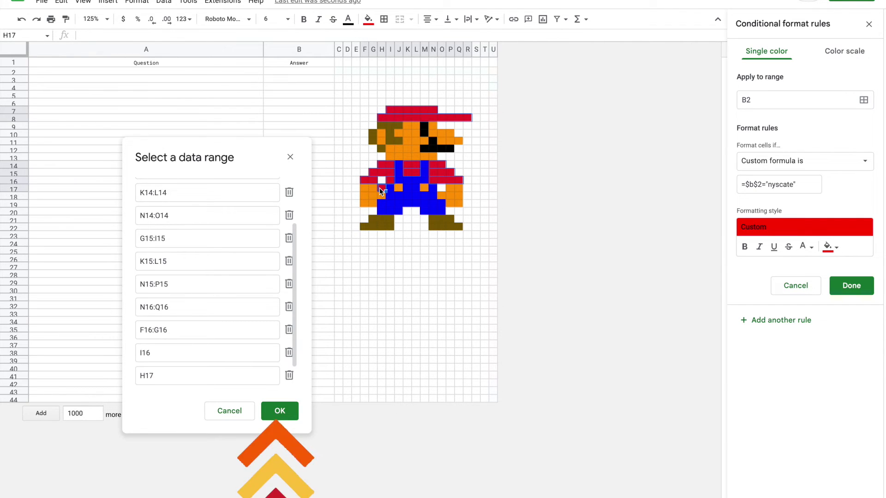
{"action": "left_click", "coordinate": [284, 411]}
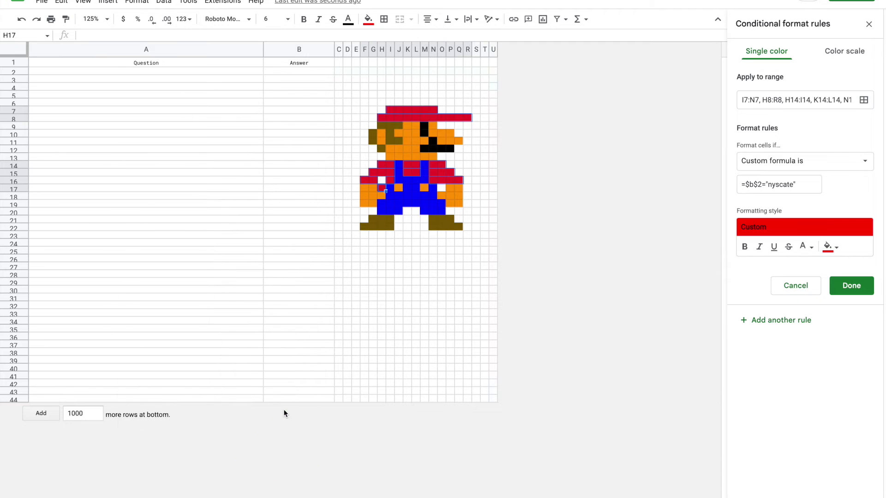
Step: Save the rule and reset the manual red fill on Mario's cap and shirt cells
{"action": "left_click", "coordinate": [853, 287]}
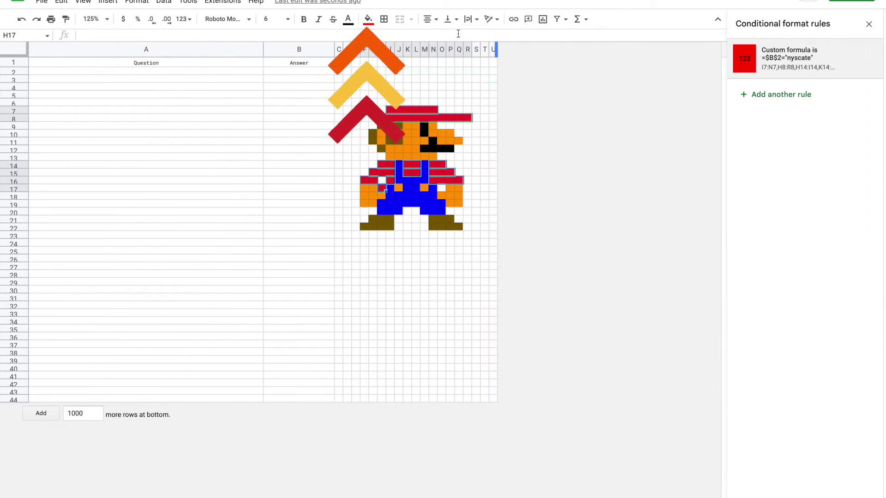
{"action": "left_click", "coordinate": [369, 19]}
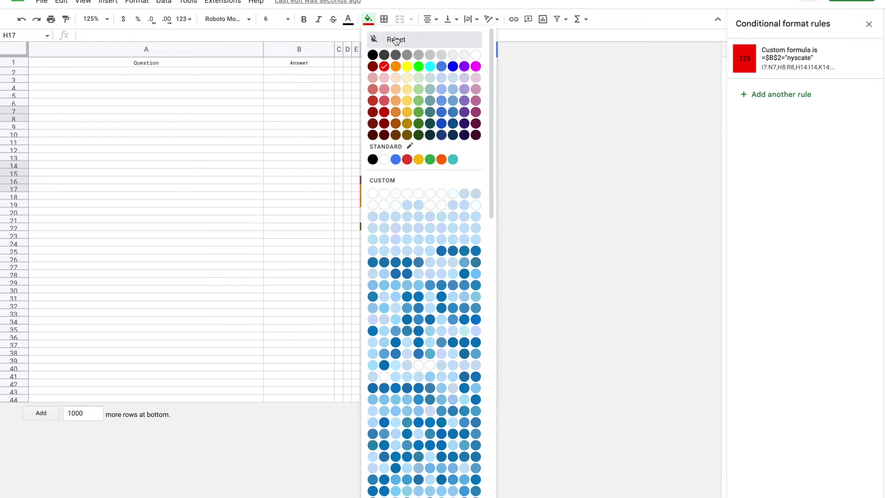
{"action": "left_click", "coordinate": [381, 41]}
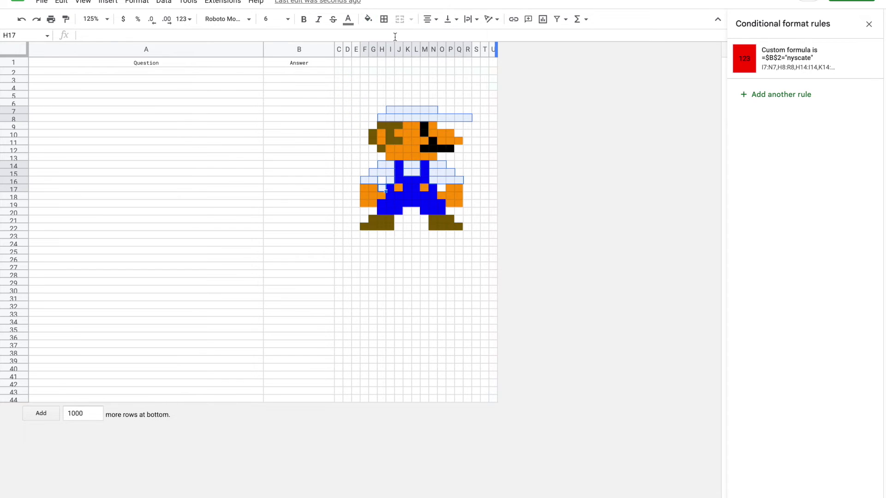
{"action": "left_click", "coordinate": [295, 73]}
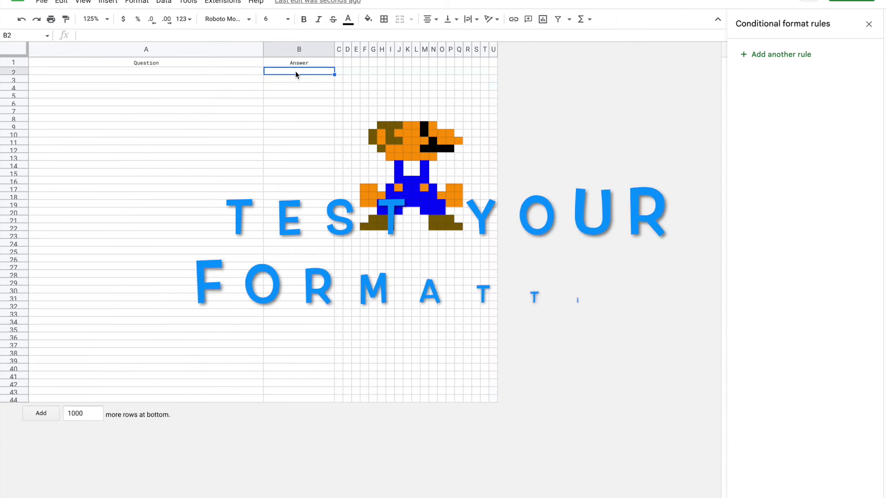
Step: Enter 'nyscate' in B2 to turn Mario's cap and shirt red
{"action": "type", "text": "nyscate"}
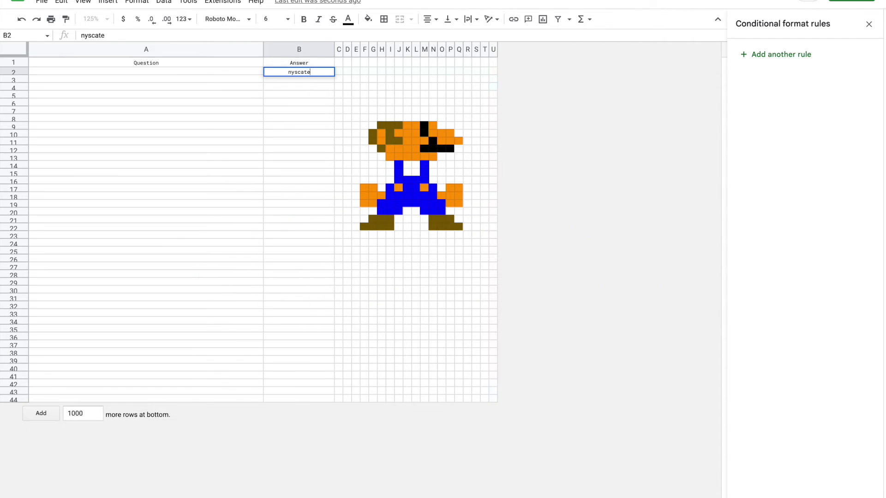
{"action": "key", "text": "Return"}
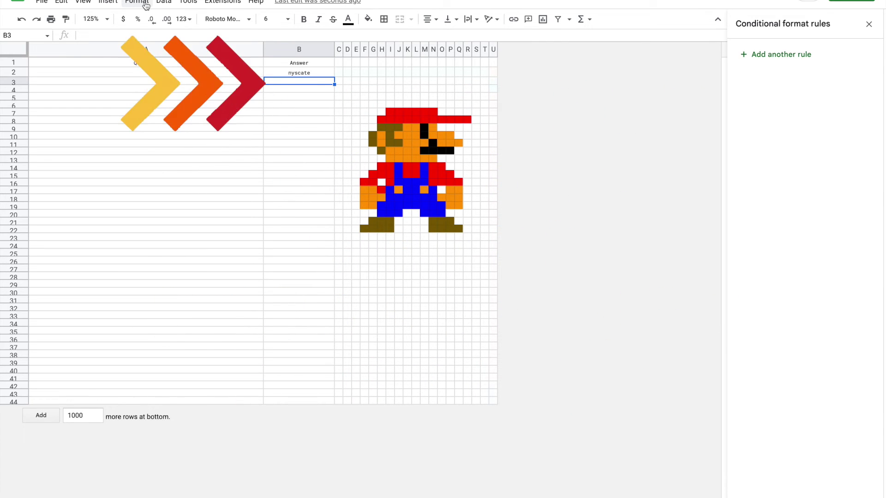
Step: Begin a Custom formula is conditional rule for B3, starting the formula with '='
{"action": "left_click", "coordinate": [146, 5]}
{"action": "left_click", "coordinate": [179, 178]}
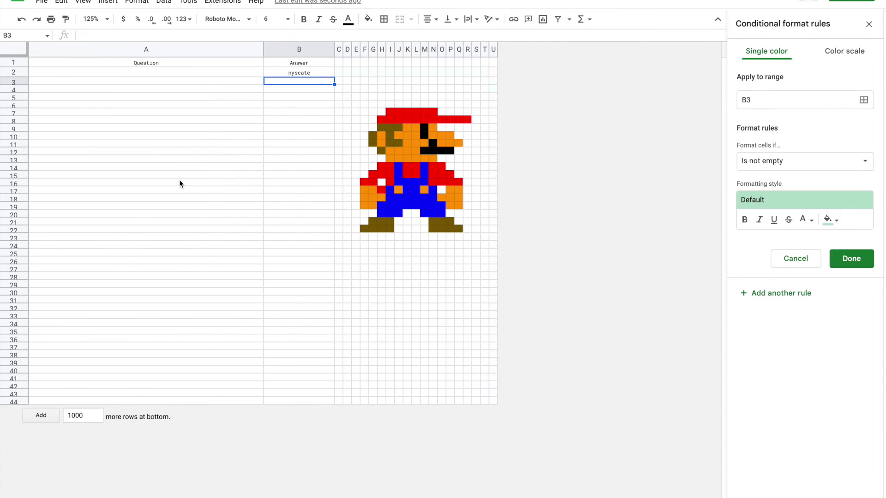
{"action": "left_click", "coordinate": [768, 165]}
{"action": "left_click", "coordinate": [784, 475]}
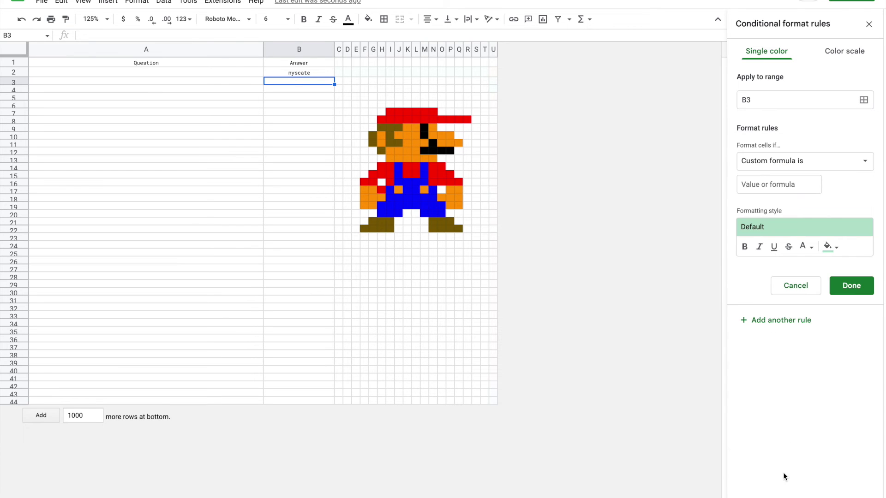
{"action": "left_click", "coordinate": [763, 184]}
{"action": "type", "text": "=$b$"}
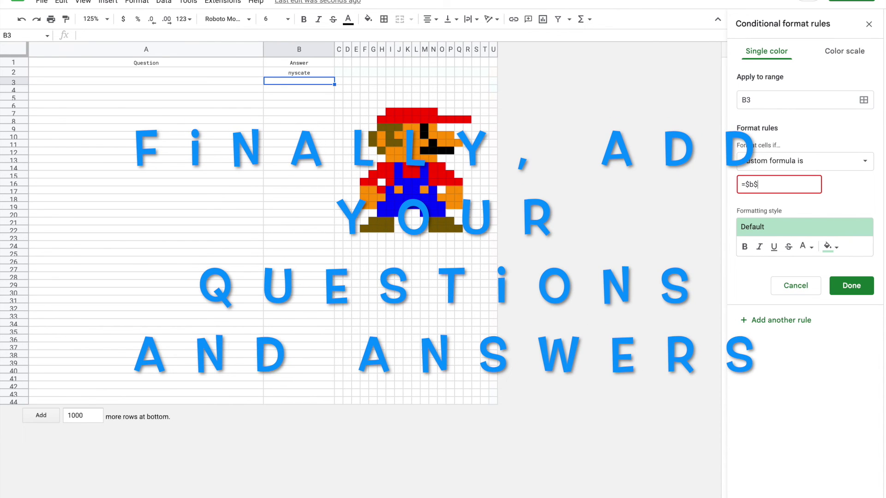
{"action": "type", "text": "3="}
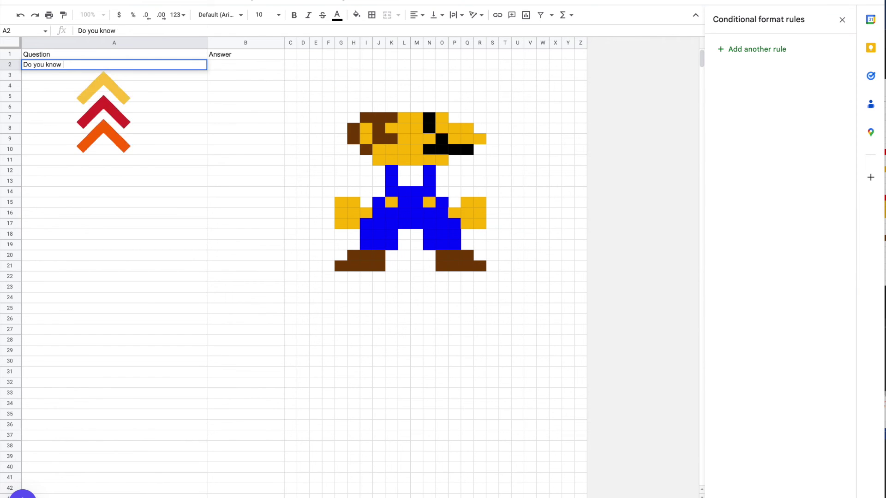
Step: Enter the question 'Do you know what you just used????' in A2
{"action": "type", "text": "hat you"}
{"action": "type", "text": "just used????"}
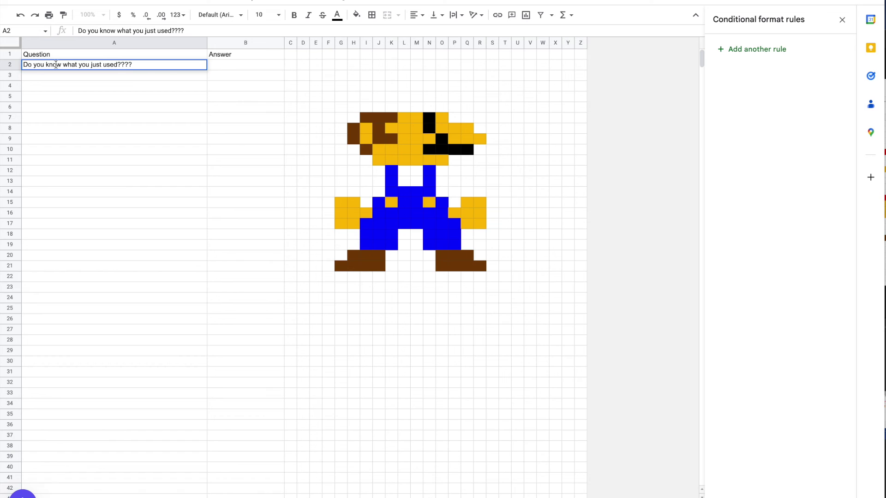
{"action": "left_click", "coordinate": [231, 66]}
Step: Change the reveal rule's expected answer from nyscate to 'your smarticles' and save it
{"action": "left_click", "coordinate": [365, 107]}
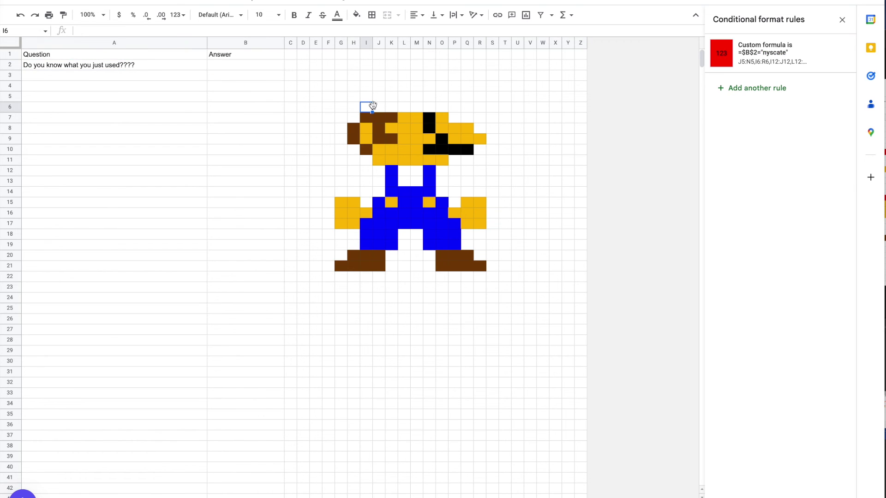
{"action": "left_click", "coordinate": [791, 55]}
{"action": "double_click", "coordinate": [746, 175]}
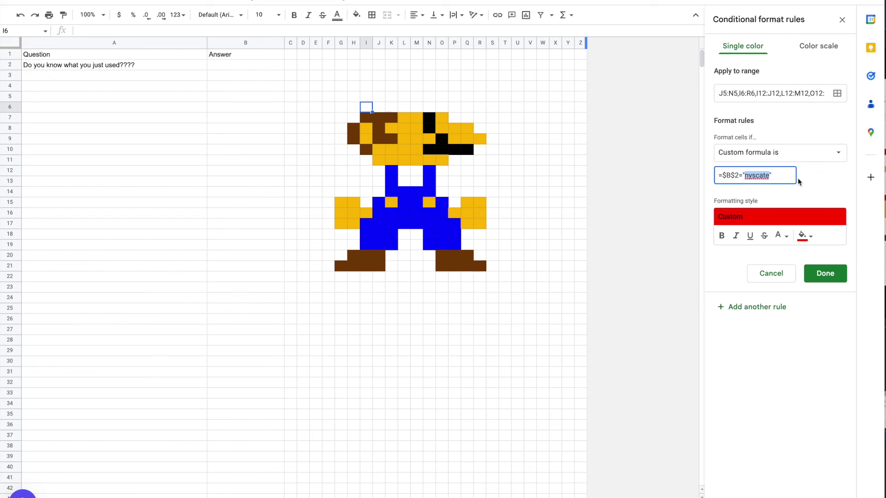
{"action": "type", "text": "your smarticles"}
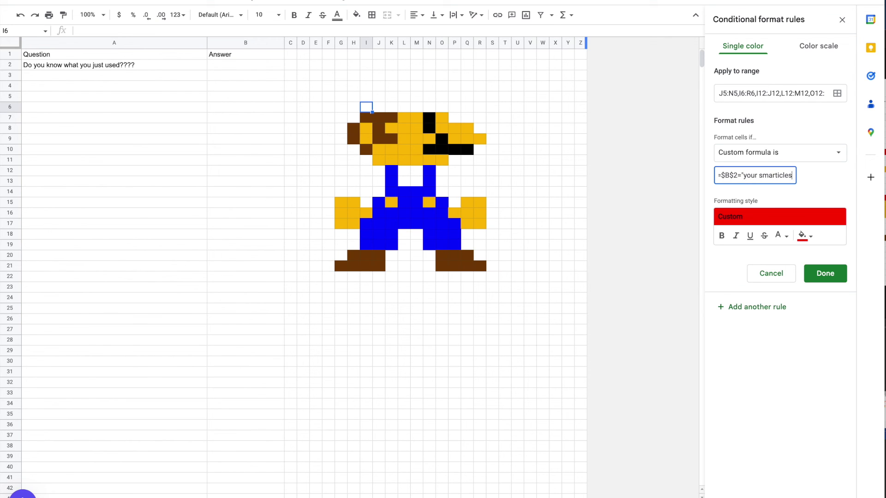
{"action": "left_click", "coordinate": [827, 274]}
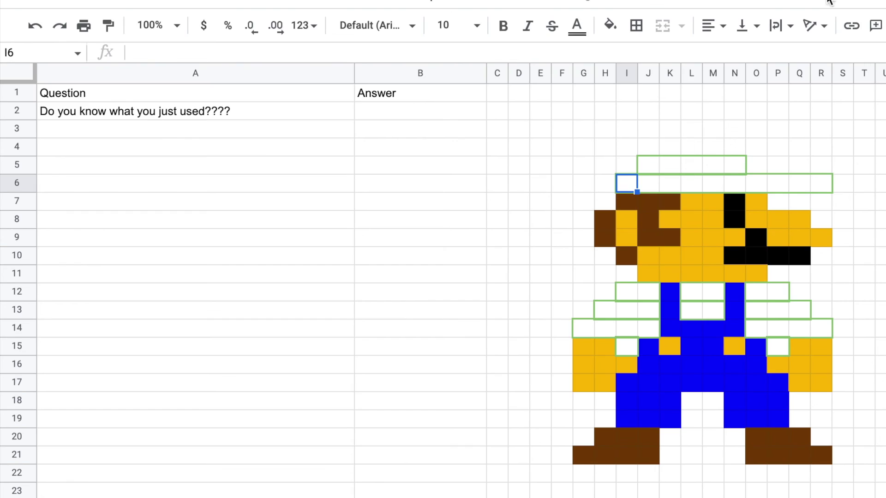
{"action": "left_click", "coordinate": [378, 115]}
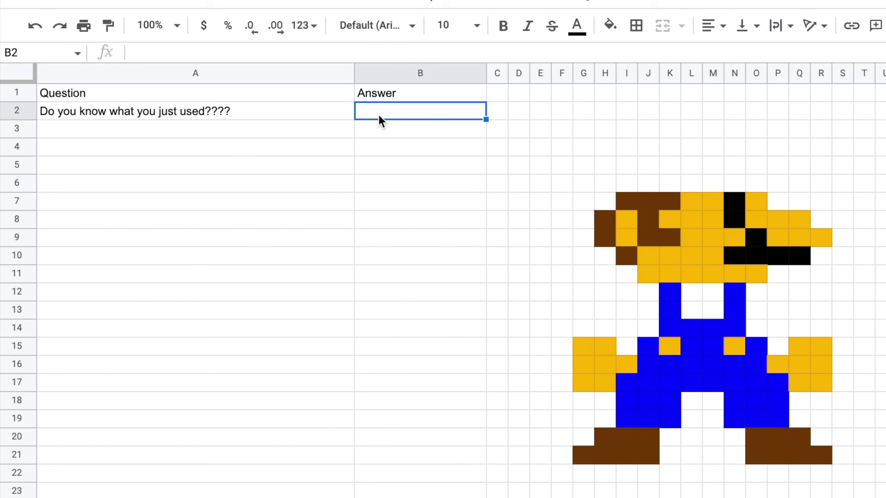
Step: Enter 'your smarticles' in B2 to turn Mario's cap and shirt pixels red
{"action": "type", "text": "your smar"}
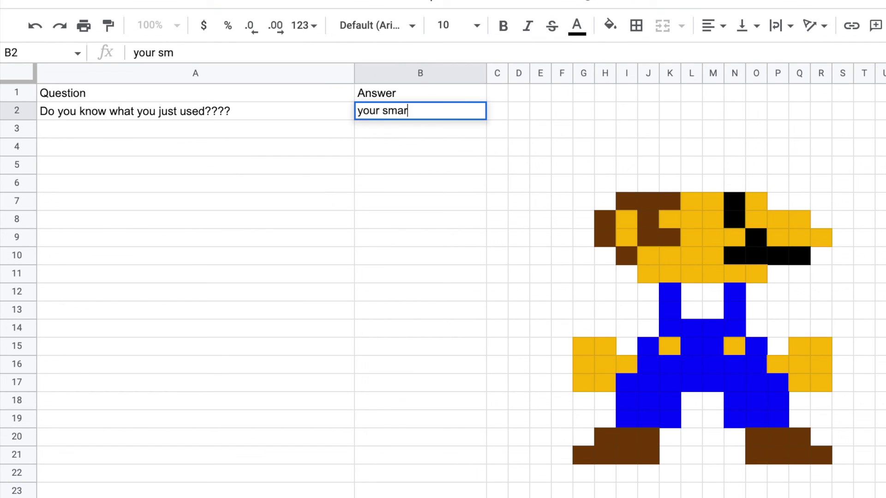
{"action": "type", "text": "ticles"}
{"action": "key", "text": "Return"}
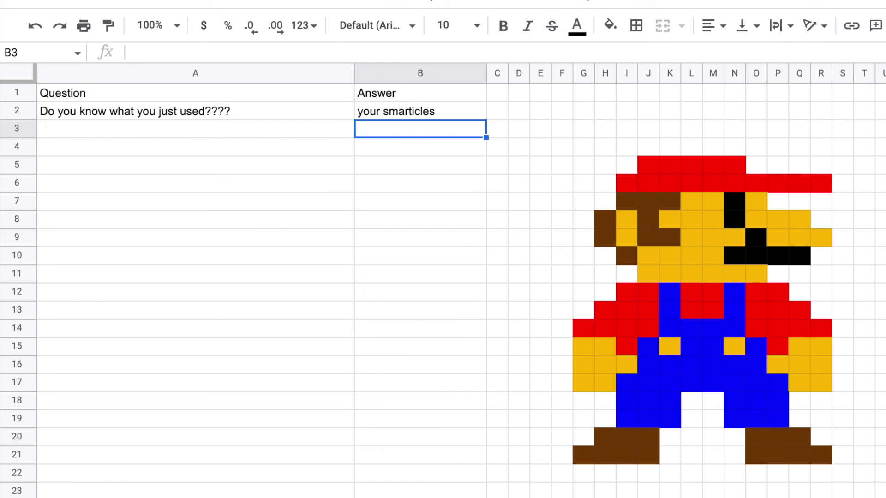